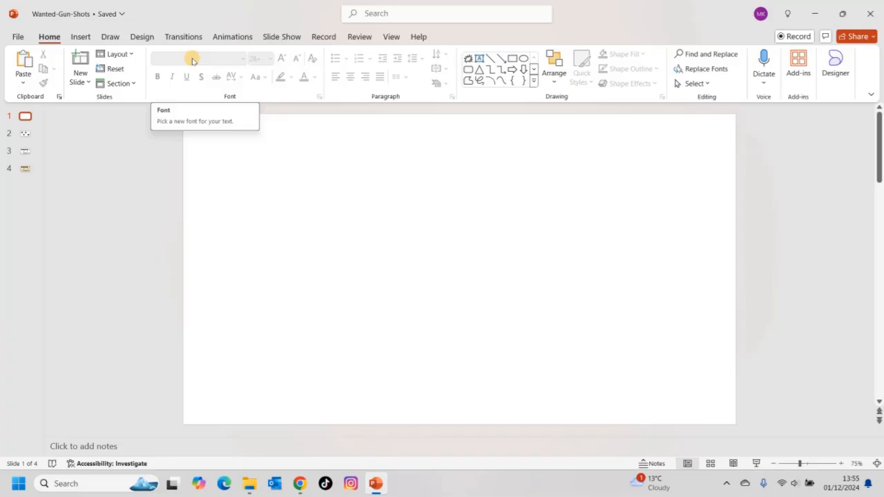
Draw a circle about 2.77 cm in diameter in the upper-left area of the blank first slide
{"action": "left_click", "coordinate": [82, 37]}
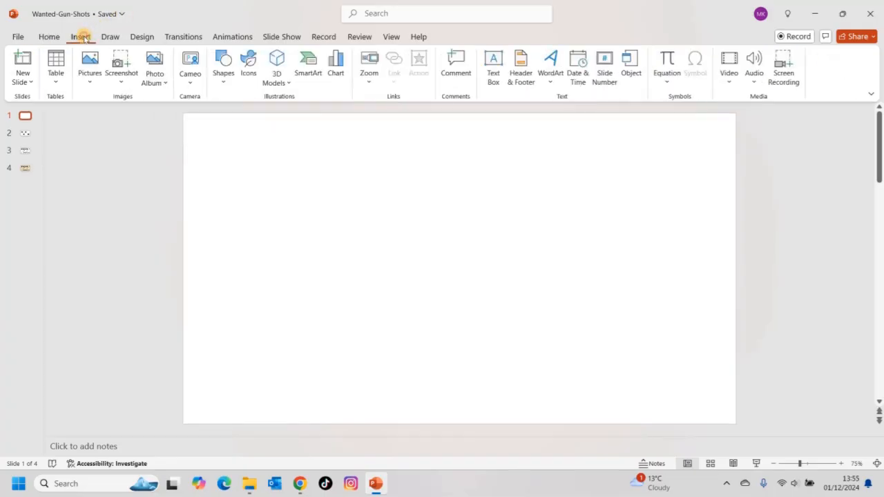
{"action": "left_click", "coordinate": [222, 69]}
{"action": "left_click", "coordinate": [275, 116]}
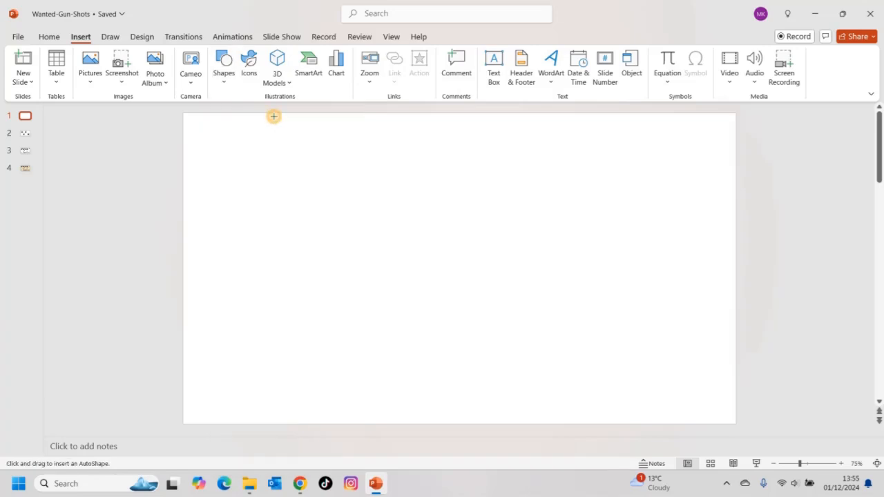
{"action": "mouse_move", "coordinate": [294, 163]}
{"action": "left_mouse_down"}
{"action": "mouse_move", "coordinate": [337, 209]}
{"action": "mouse_move", "coordinate": [327, 205]}
{"action": "mouse_move", "coordinate": [332, 217]}
{"action": "left_mouse_up"}
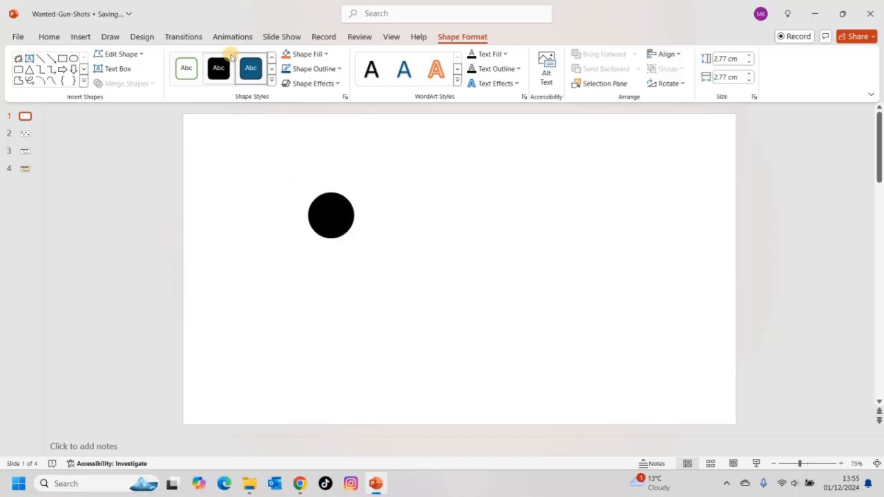
Apply the solid black shape style to the circle and set its outline to No line
{"action": "left_click", "coordinate": [217, 72]}
{"action": "right_click", "coordinate": [326, 214]}
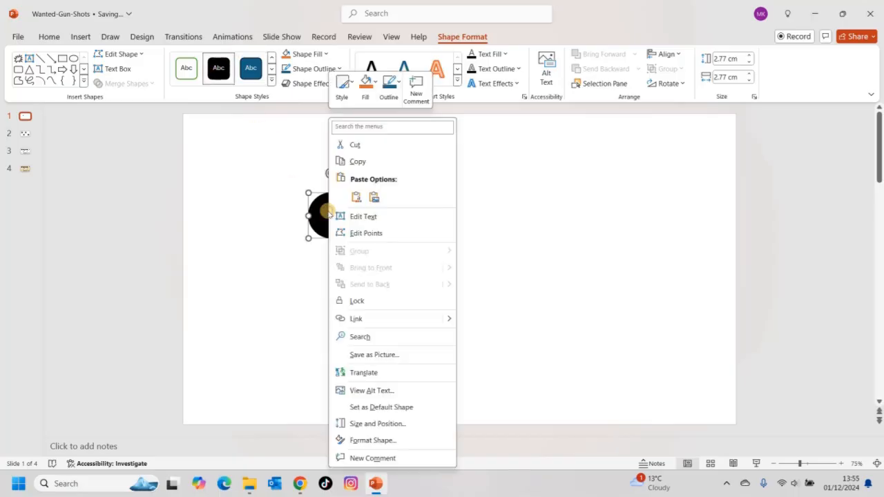
{"action": "left_click", "coordinate": [416, 440]}
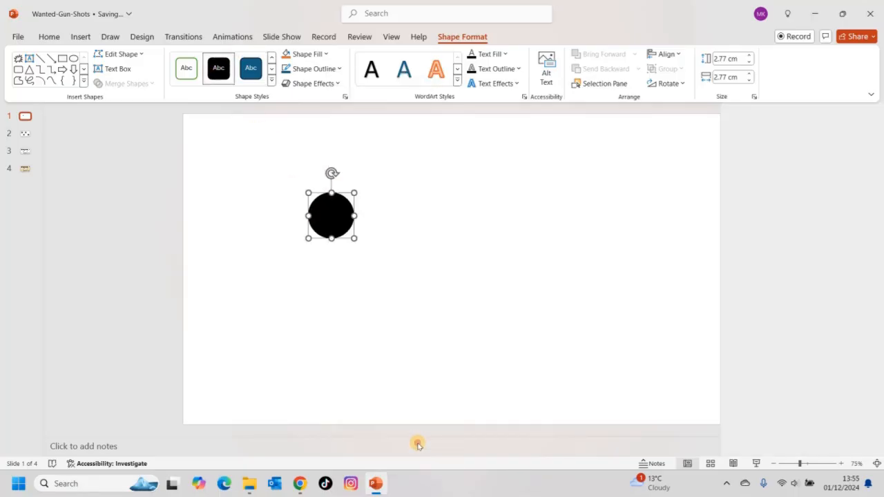
{"action": "left_click", "coordinate": [744, 347]}
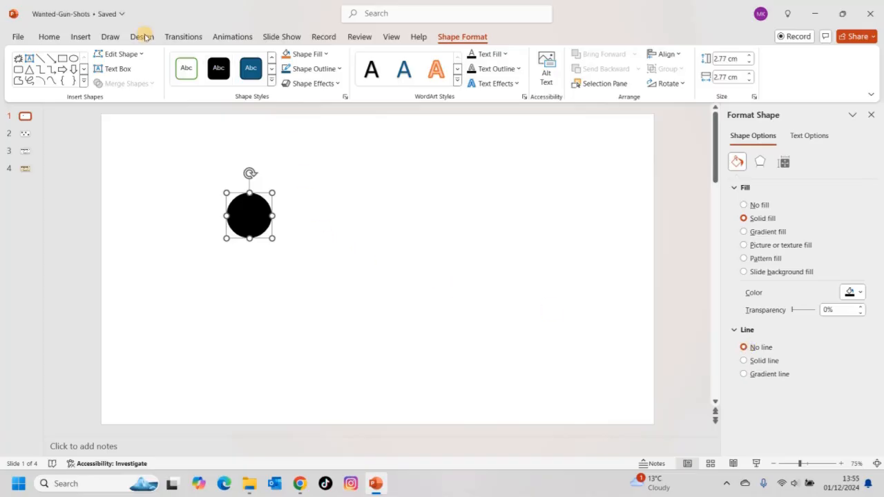
Draw an 8-point explosion shape about 3.42 cm high over the black circle and narrow it to about the circle's width
{"action": "left_click", "coordinate": [80, 38]}
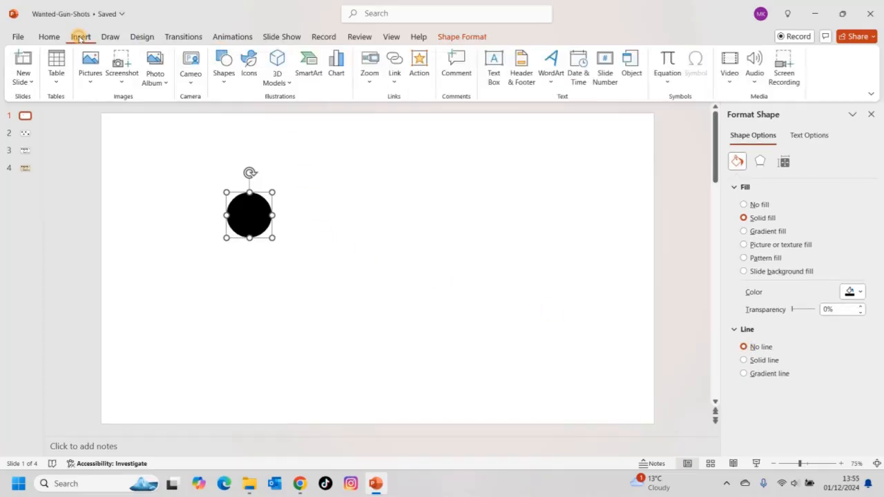
{"action": "left_click", "coordinate": [222, 78]}
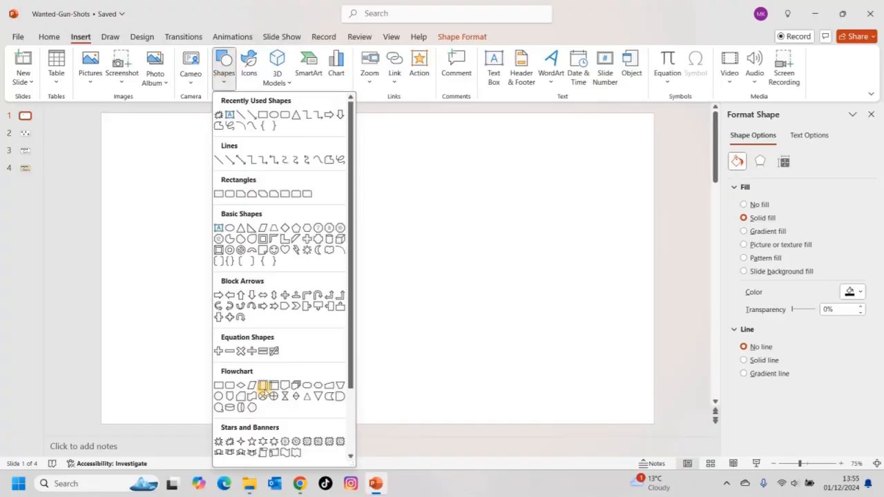
{"action": "left_click", "coordinate": [219, 442]}
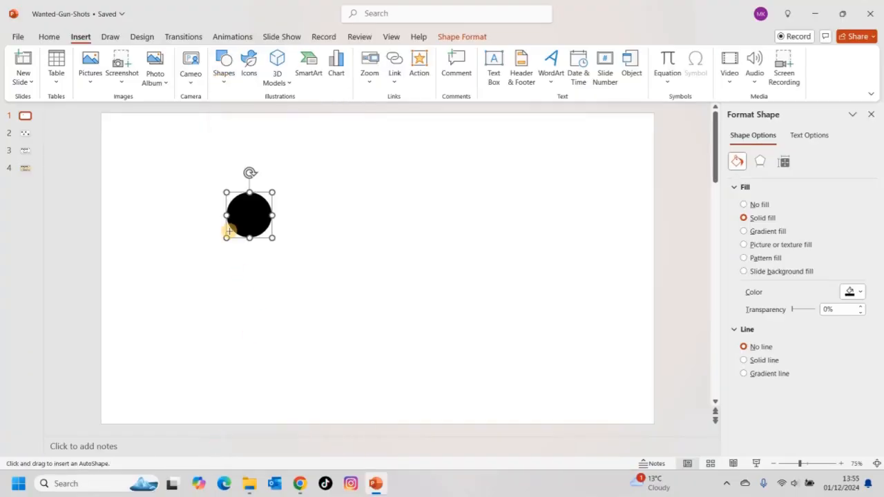
{"action": "left_click_drag", "start_coordinate": [218, 186], "coordinate": [274, 243]}
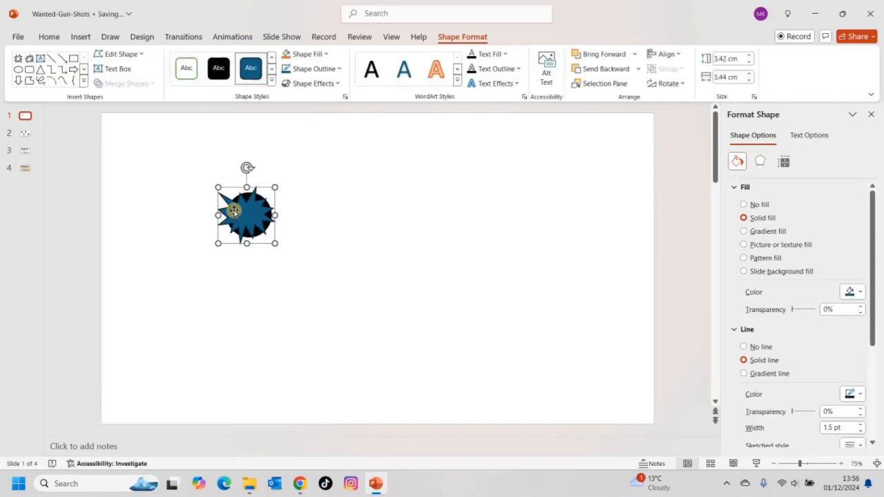
{"action": "left_click_drag", "start_coordinate": [218, 214], "coordinate": [227, 215]}
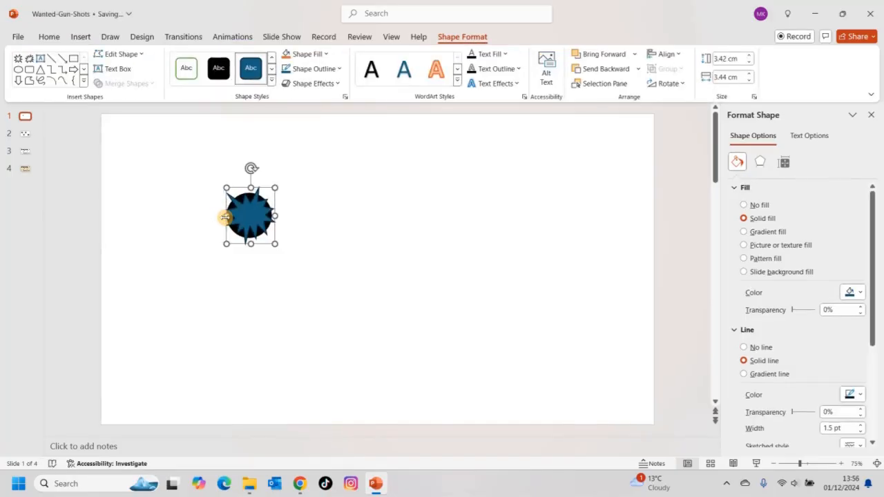
Merge the circle and explosion shape with Union and apply the solid black style to the result
{"action": "left_click_drag", "start_coordinate": [306, 266], "coordinate": [164, 148]}
{"action": "left_click", "coordinate": [126, 83]}
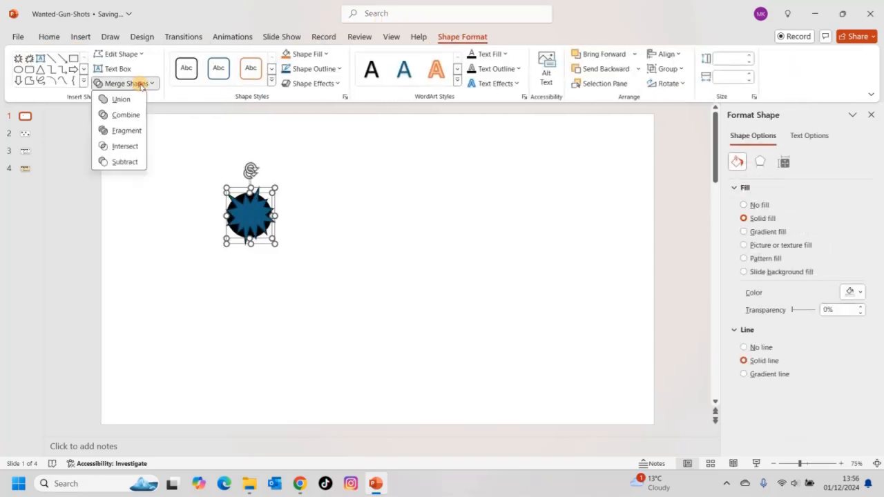
{"action": "left_click", "coordinate": [122, 98]}
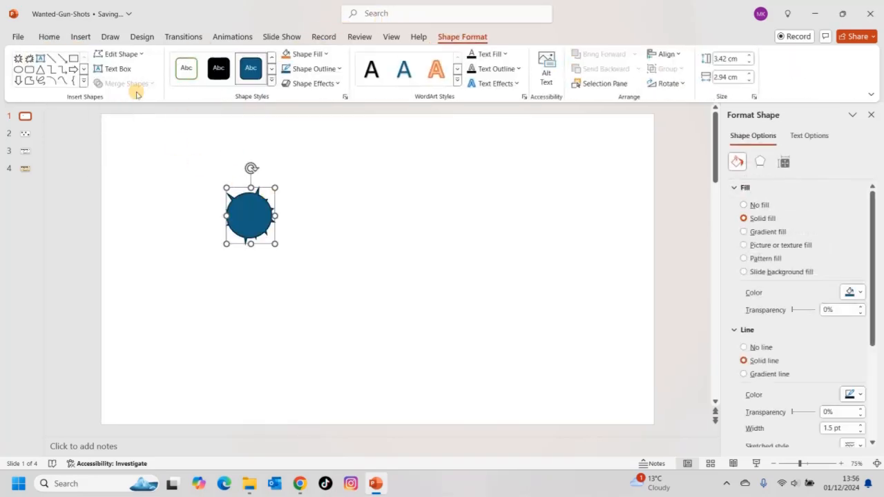
{"action": "left_click", "coordinate": [226, 82]}
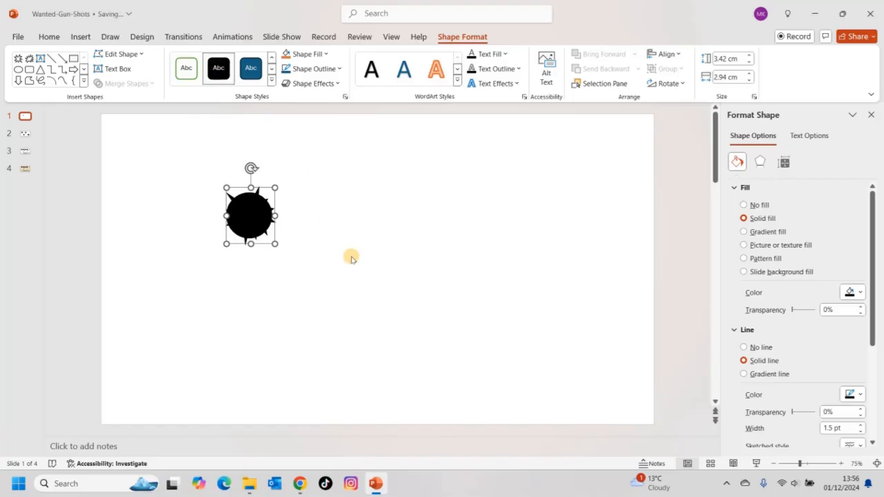
Edit the merged shape's points to shorten the long upper-left, top and bottom spikes
{"action": "scroll", "coordinate": [351, 258], "scroll_direction": "up", "scroll_amount": 10, "text": "ctrl"}
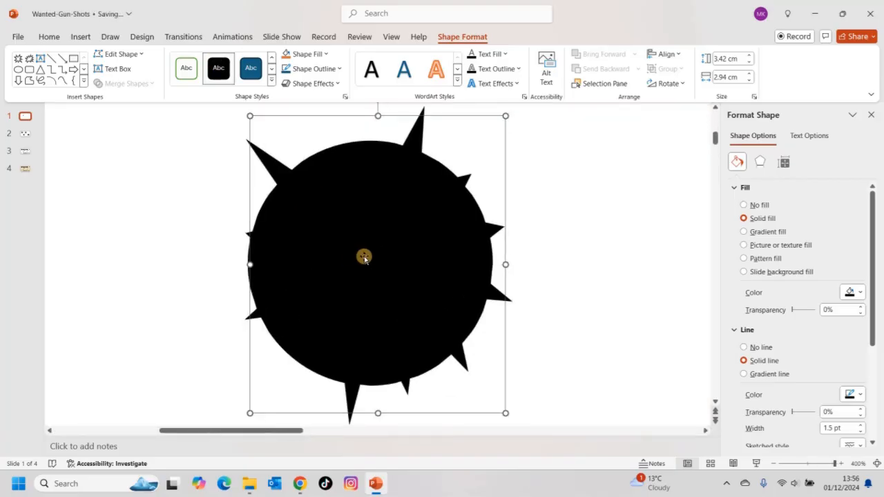
{"action": "scroll", "coordinate": [364, 257], "scroll_direction": "down", "scroll_amount": 2, "text": "ctrl"}
{"action": "scroll", "coordinate": [306, 247], "scroll_direction": "down", "scroll_amount": 3, "text": "ctrl"}
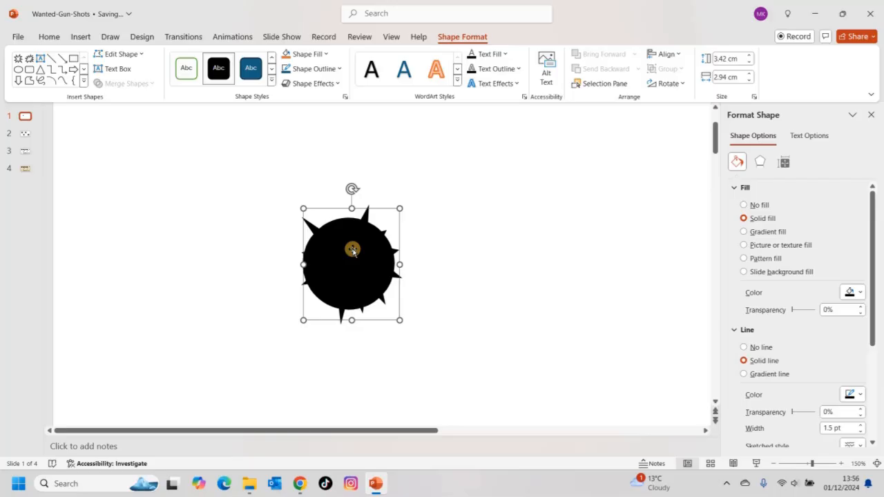
{"action": "right_click", "coordinate": [353, 250]}
{"action": "left_click", "coordinate": [400, 266]}
{"action": "scroll", "coordinate": [349, 235], "scroll_direction": "up", "scroll_amount": 3, "text": "ctrl"}
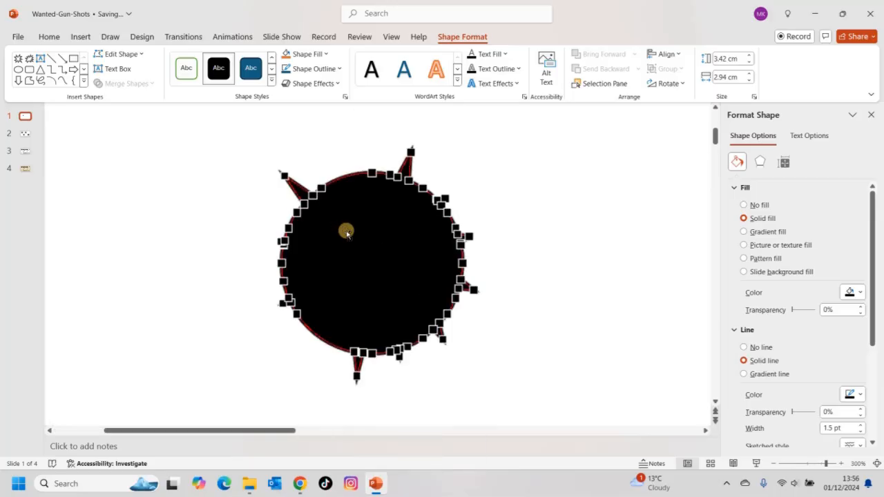
{"action": "scroll", "coordinate": [346, 232], "scroll_direction": "up", "scroll_amount": 2, "text": "ctrl"}
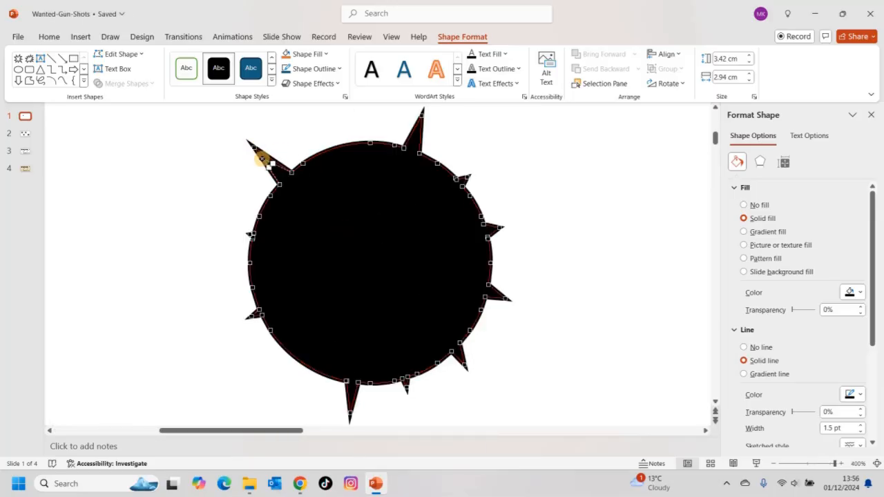
{"action": "left_click_drag", "start_coordinate": [262, 159], "coordinate": [268, 163]}
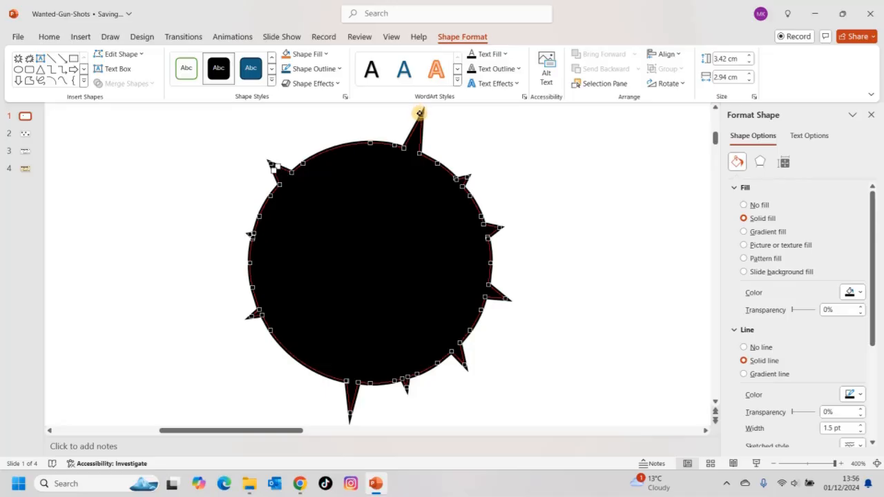
{"action": "left_click_drag", "start_coordinate": [418, 113], "coordinate": [419, 130]}
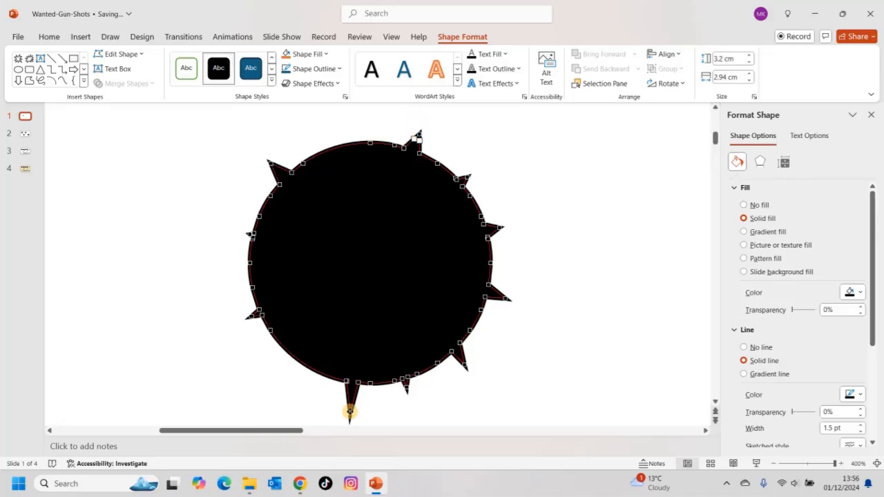
{"action": "left_click_drag", "start_coordinate": [350, 399], "coordinate": [350, 401]}
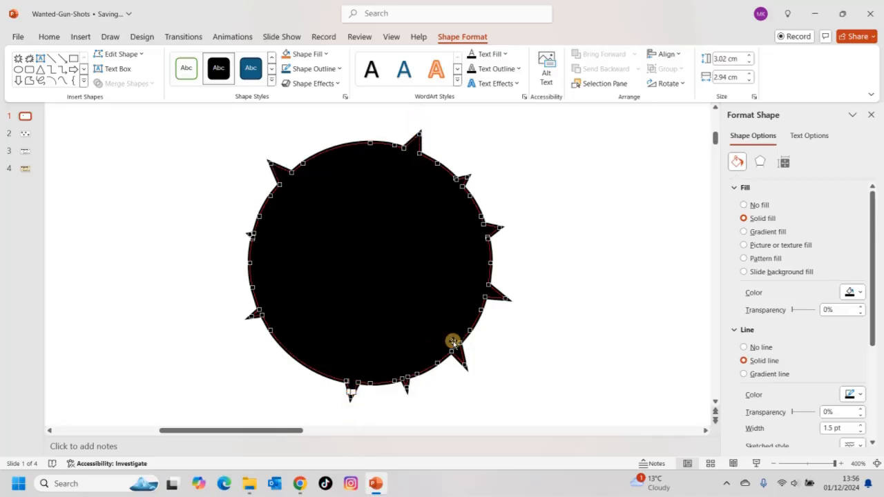
Adjust the anchor point on the shape's lower-left edge to make the curve slightly irregular, and finish editing points
{"action": "left_click", "coordinate": [295, 357]}
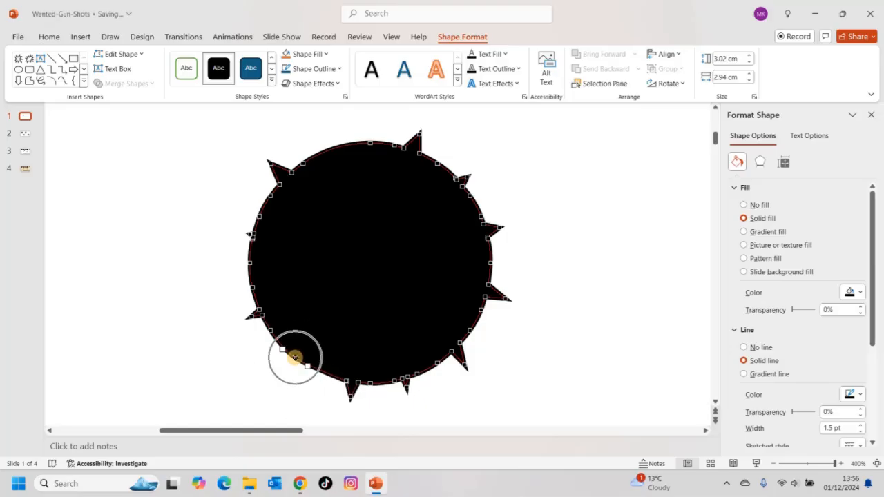
{"action": "left_click_drag", "start_coordinate": [295, 358], "coordinate": [294, 362]}
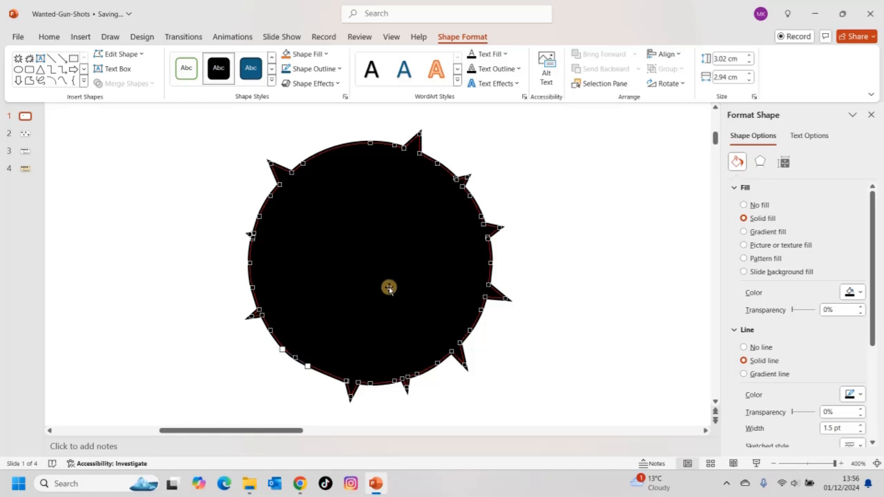
{"action": "scroll", "coordinate": [388, 288], "scroll_direction": "down", "scroll_amount": 5, "text": "ctrl"}
{"action": "left_click", "coordinate": [389, 289]}
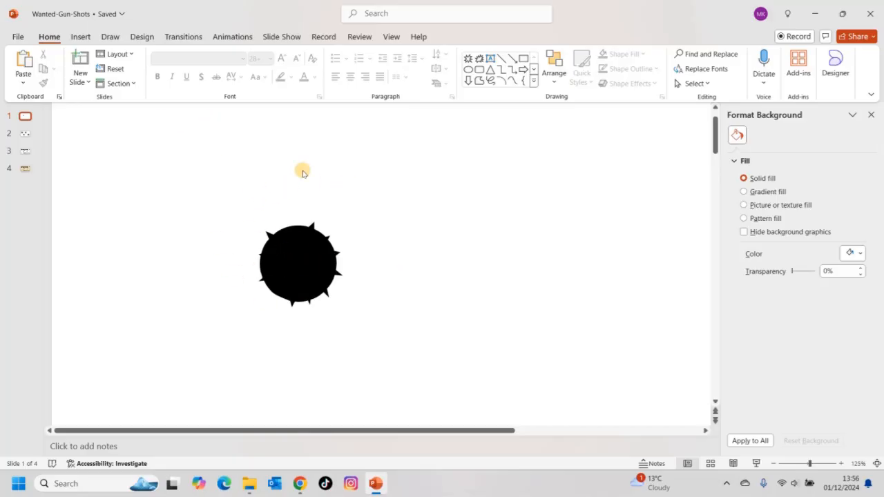
Draw a larger circle about 3.83 cm in diameter over the black spiked shape
{"action": "left_click", "coordinate": [81, 38]}
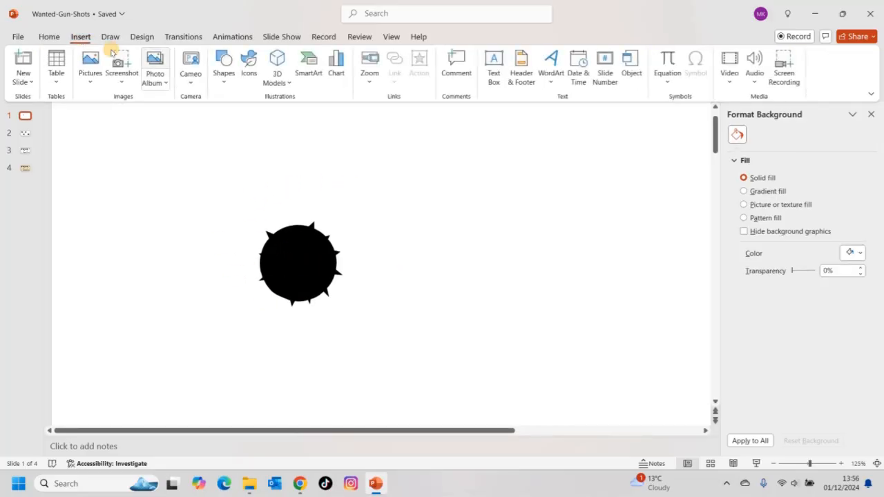
{"action": "left_click", "coordinate": [223, 72]}
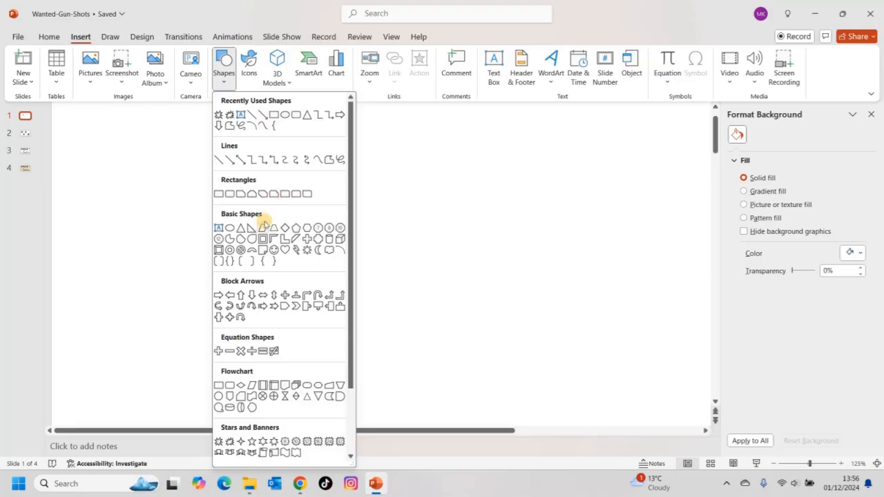
{"action": "left_click", "coordinate": [284, 115]}
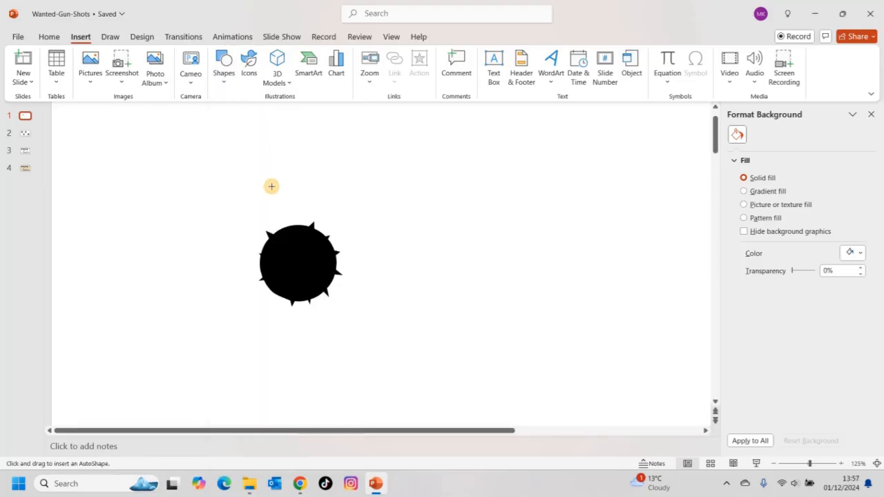
{"action": "left_click_drag", "start_coordinate": [382, 219], "coordinate": [316, 275]}
Send the larger circle to the back and nudge it until it is centred behind the black spiked shape
{"action": "right_click", "coordinate": [316, 275]}
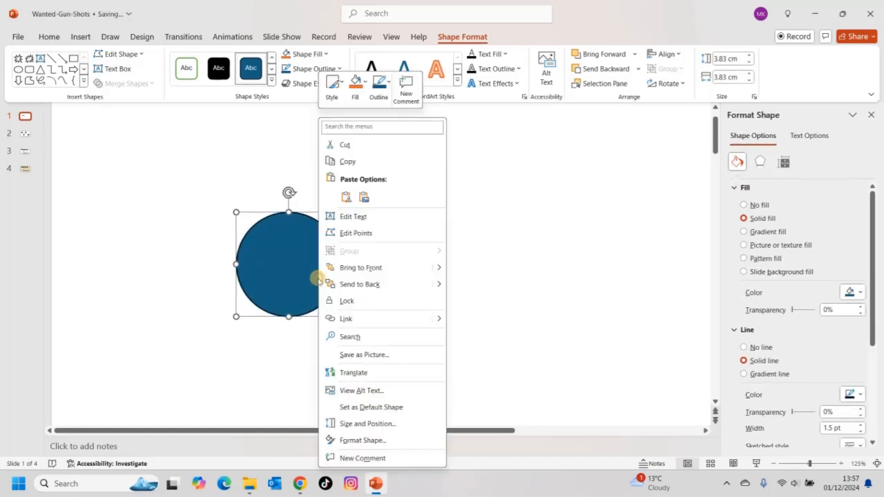
{"action": "left_click", "coordinate": [367, 282]}
{"action": "key", "text": "Right"}
{"action": "key", "text": "Right"}
{"action": "key", "text": "Right"}
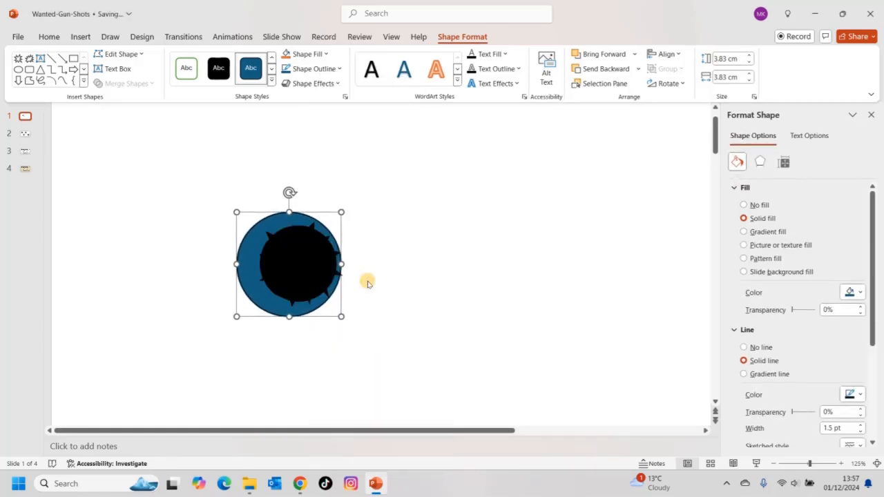
{"action": "key", "text": "Up"}
{"action": "key", "text": "Down"}
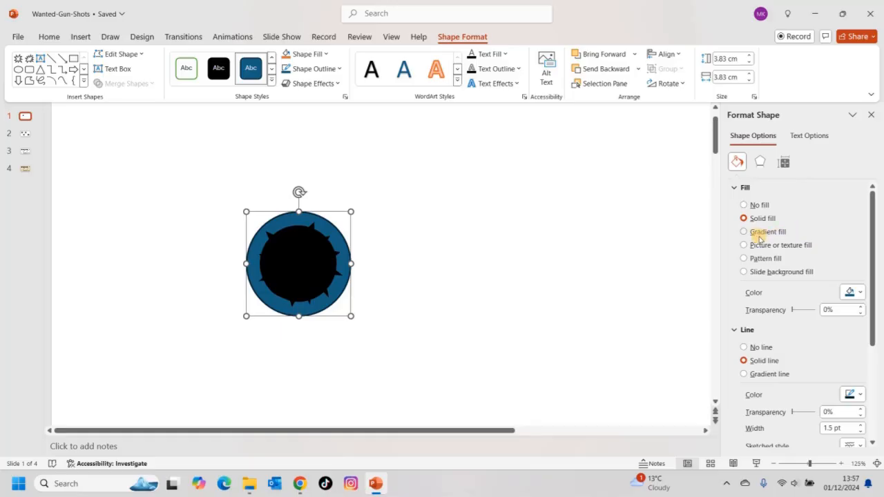
Fill the larger circle with solid light grey and set its outline to No line
{"action": "left_click", "coordinate": [859, 292]}
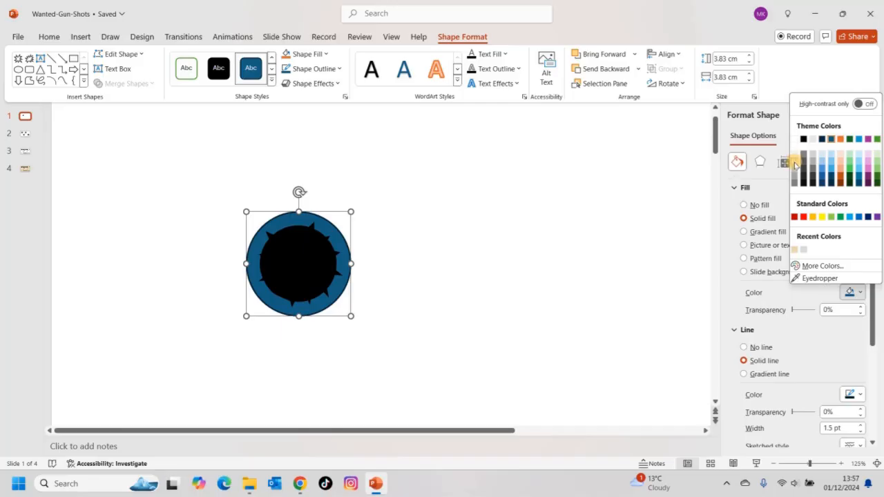
{"action": "left_click", "coordinate": [794, 164]}
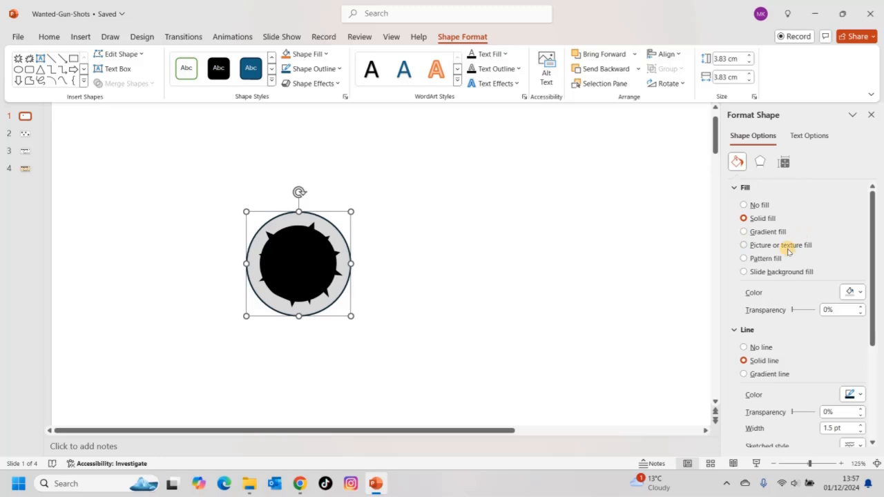
{"action": "left_click", "coordinate": [744, 348]}
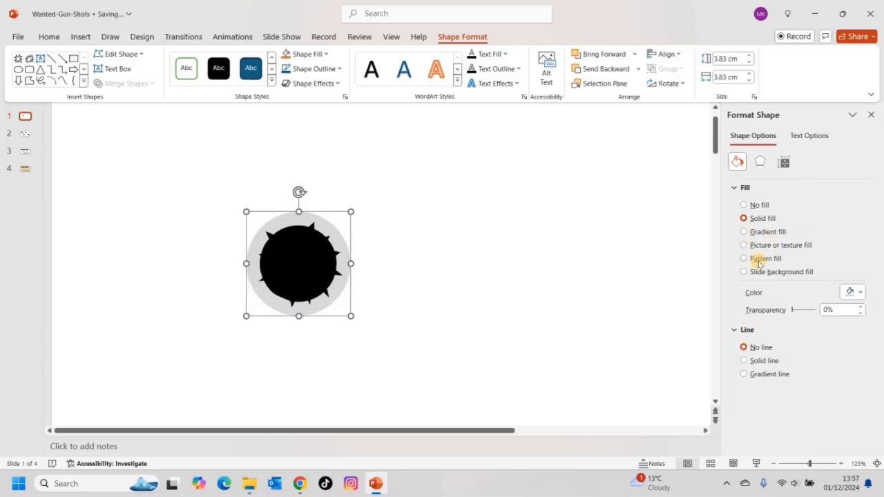
Give the light grey circle behind the spiked shape a linear gradient fill with a diagonal direction at 225°
{"action": "left_click", "coordinate": [767, 232]}
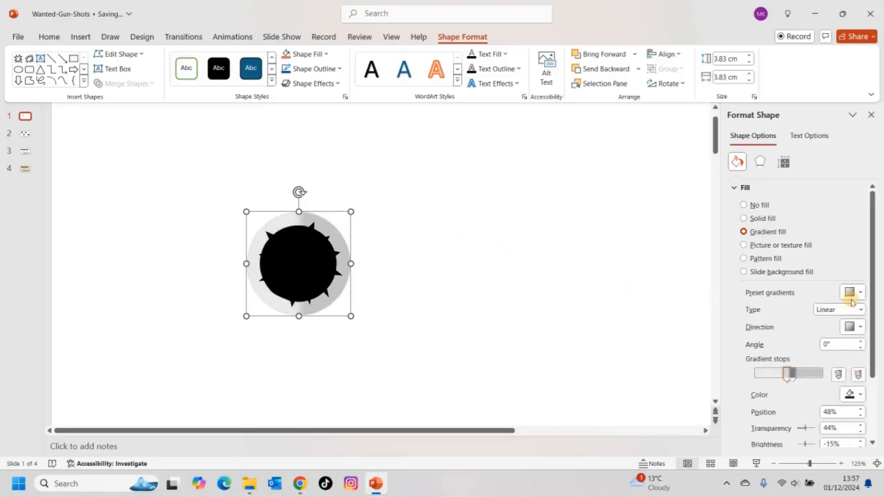
{"action": "left_click", "coordinate": [855, 326]}
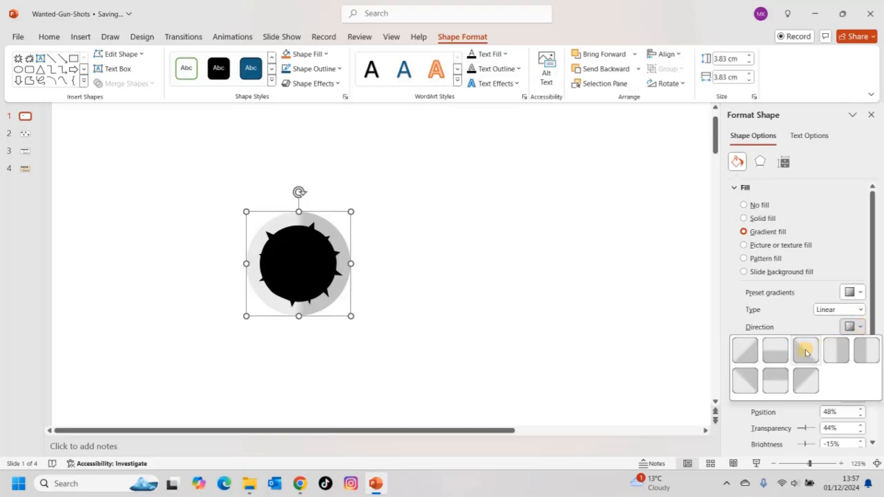
{"action": "left_click", "coordinate": [743, 355]}
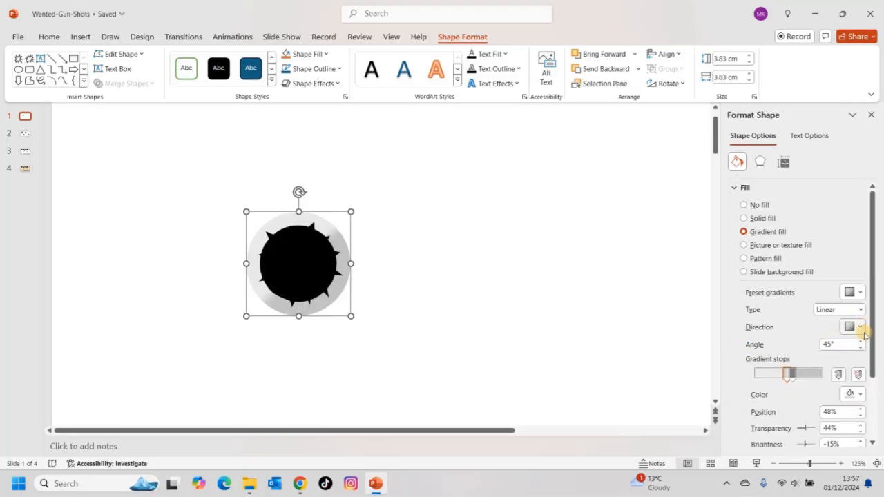
{"action": "left_click", "coordinate": [860, 329]}
{"action": "left_click", "coordinate": [804, 371]}
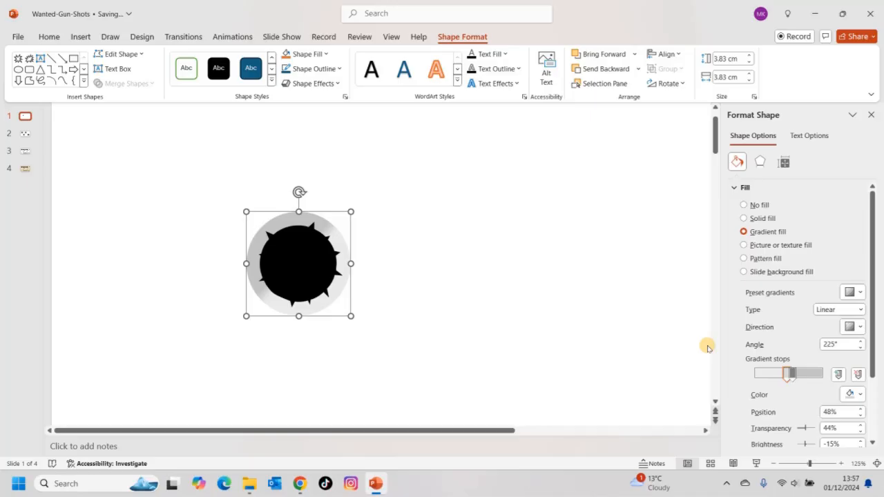
Paste a copy of the gradient circle, enlarge it to about 5.28 by 5.25 cm and centre it over the original
{"action": "left_click", "coordinate": [630, 339]}
{"action": "key", "text": "ctrl+v"}
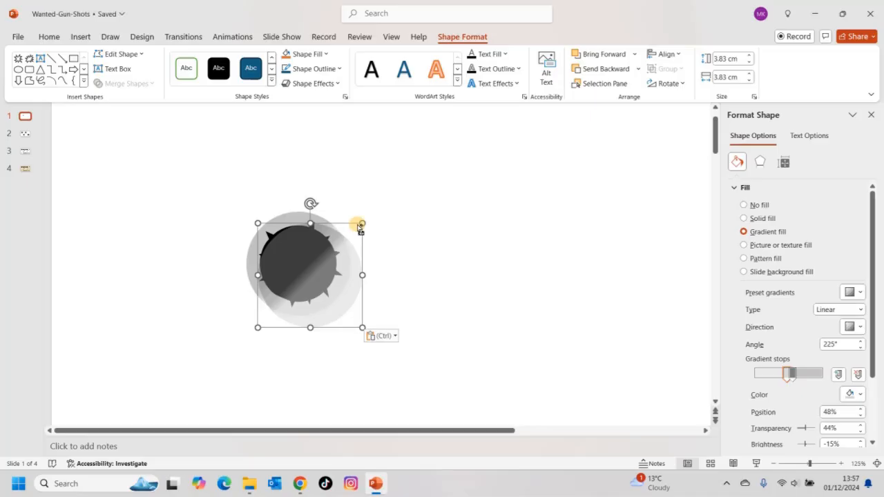
{"action": "left_click_drag", "start_coordinate": [360, 223], "coordinate": [380, 203]}
{"action": "left_click_drag", "start_coordinate": [345, 322], "coordinate": [334, 311]}
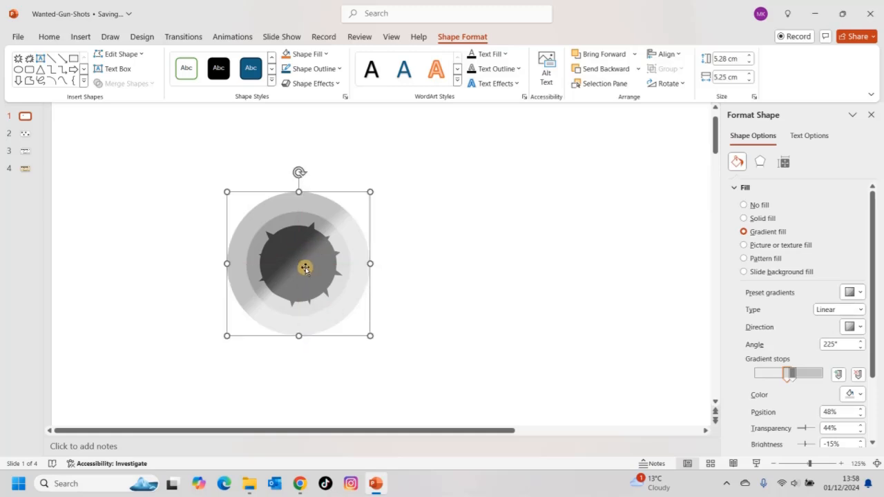
Send the enlarged gradient circle to the back, behind the smaller ring and the black spiked shape, and deselect it
{"action": "right_click", "coordinate": [305, 268]}
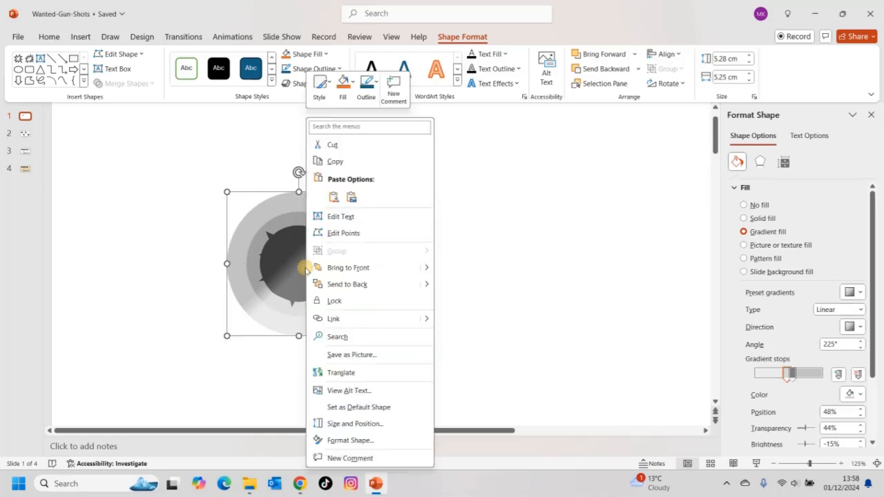
{"action": "left_click", "coordinate": [357, 286]}
{"action": "left_click", "coordinate": [424, 231]}
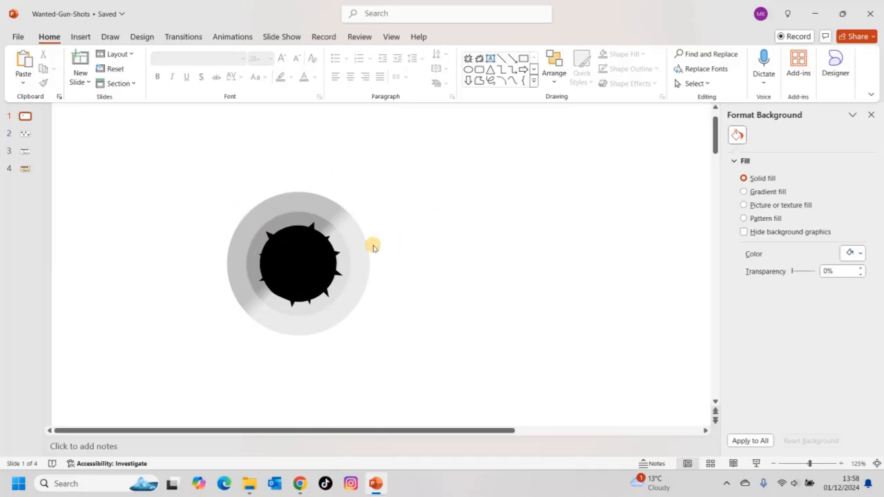
Paste a copy of the black spiked shape and enlarge it to nearly the size of the outer gradient circle
{"action": "left_click", "coordinate": [325, 248]}
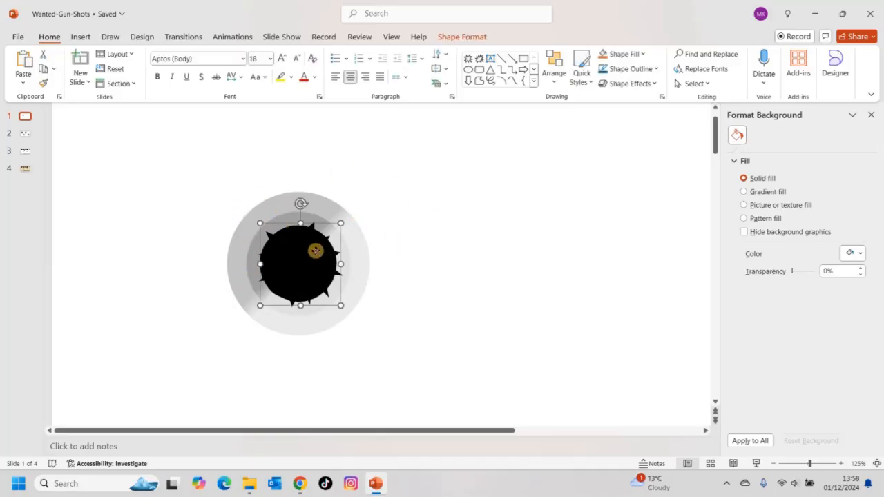
{"action": "key", "text": "ctrl+v"}
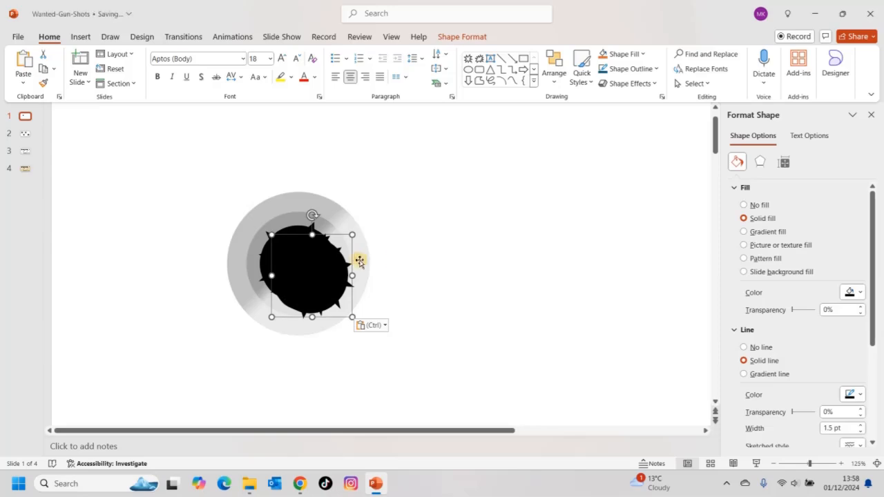
{"action": "left_click_drag", "start_coordinate": [350, 234], "coordinate": [405, 187]}
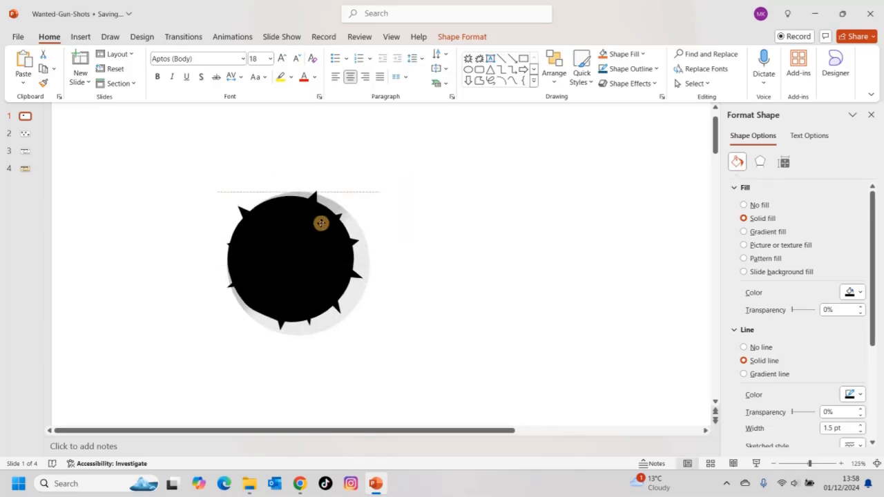